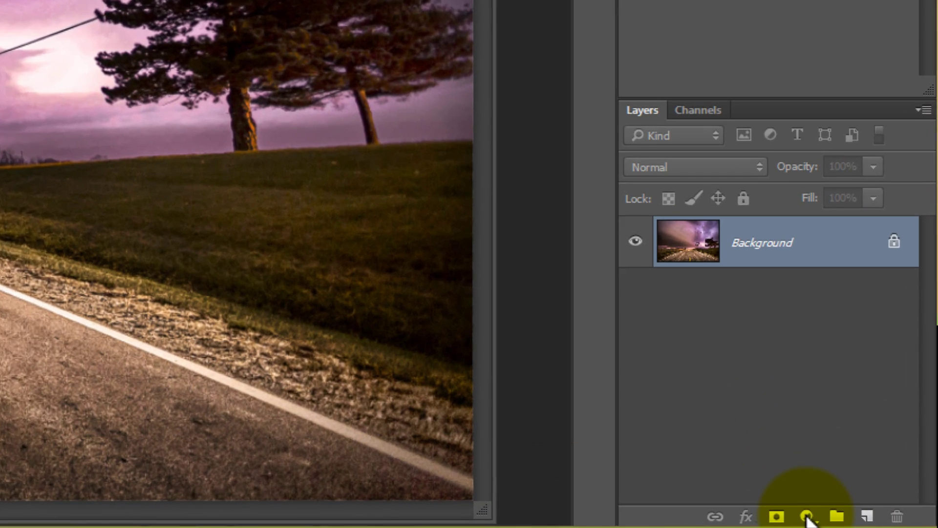
# Add a Curves layer, duplicate it with Ctrl+J, and name the copy Lights and the original Darks
pyautogui.click(882, 522)
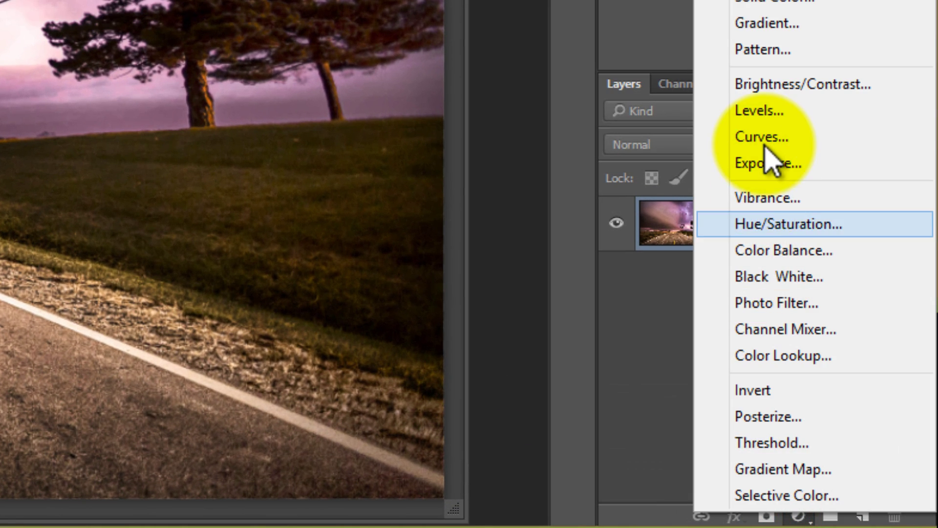
pyautogui.click(766, 139)
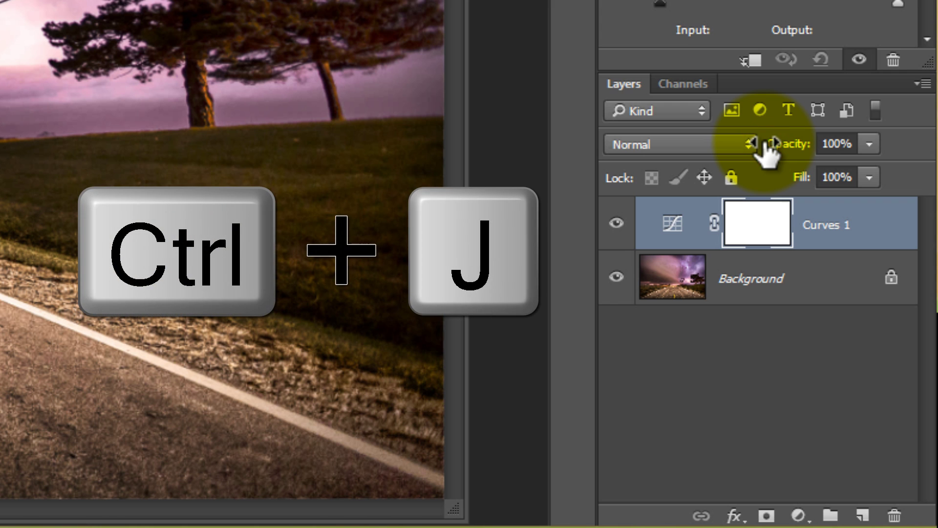
pyautogui.hotkey('ctrl', 'j')
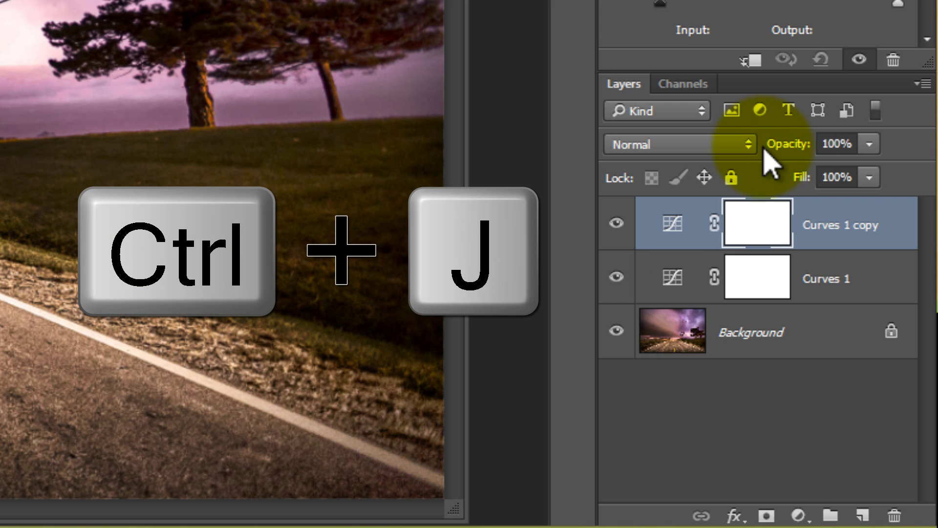
pyautogui.doubleClick(834, 226)
pyautogui.write('Lights')
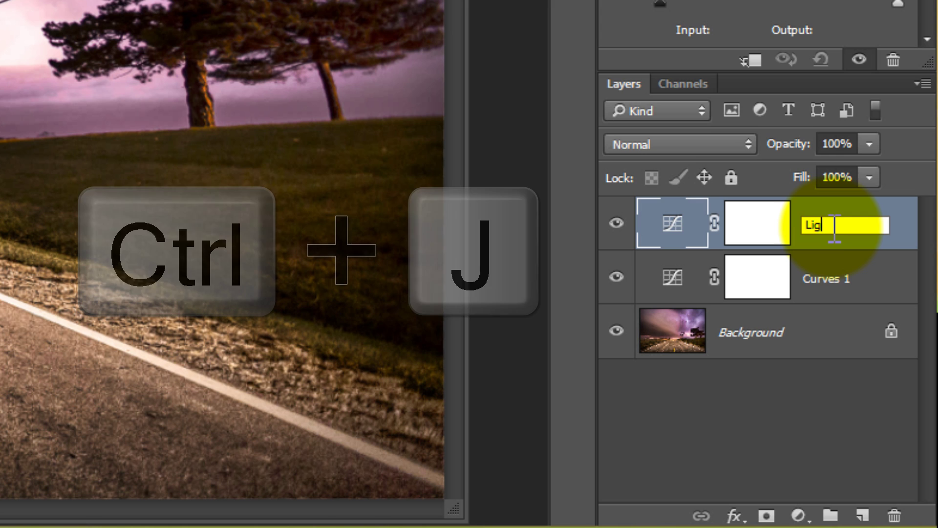
pyautogui.click(836, 276)
pyautogui.doubleClick(836, 277)
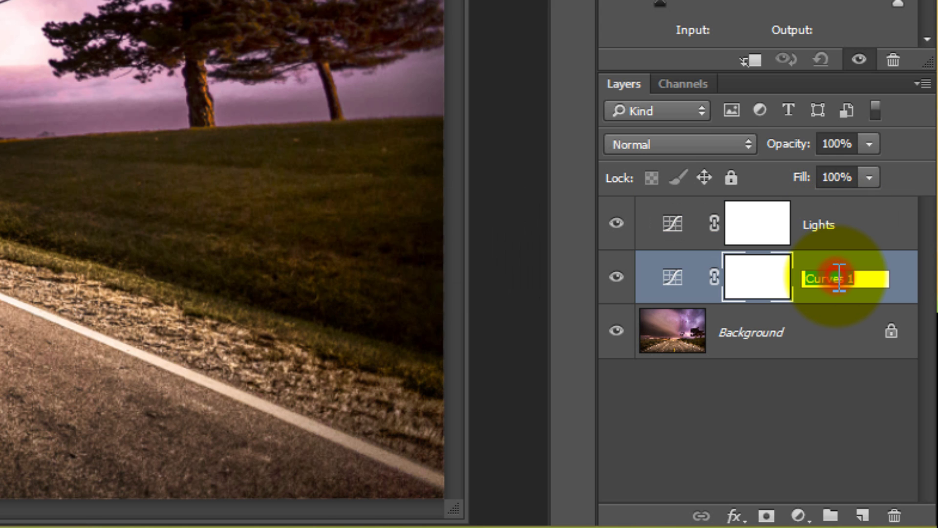
pyautogui.write('Darks')
pyautogui.press('Return')
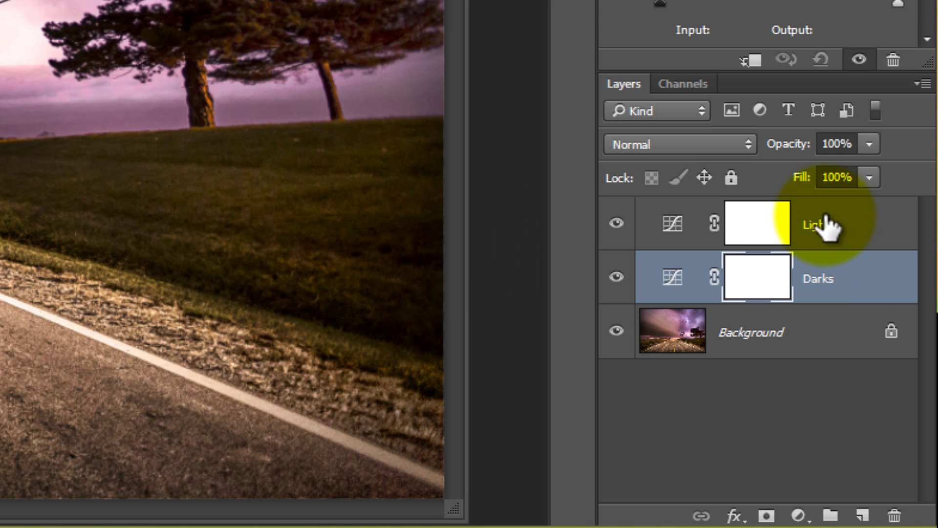
# Set both the Lights and Darks curves layers to Luminosity blend mode
pyautogui.keyDown('shift'); pyautogui.click(670, 226); pyautogui.keyUp('shift')
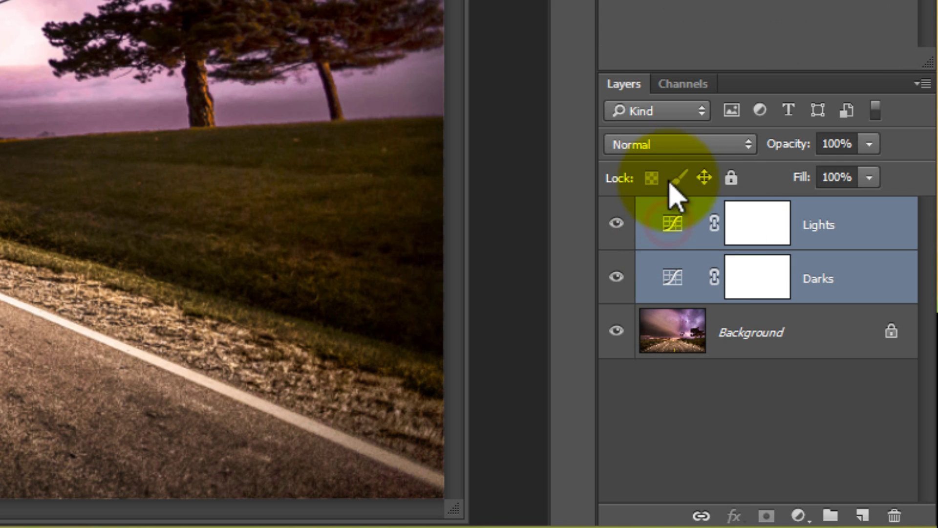
pyautogui.click(673, 145)
pyautogui.click(662, 127)
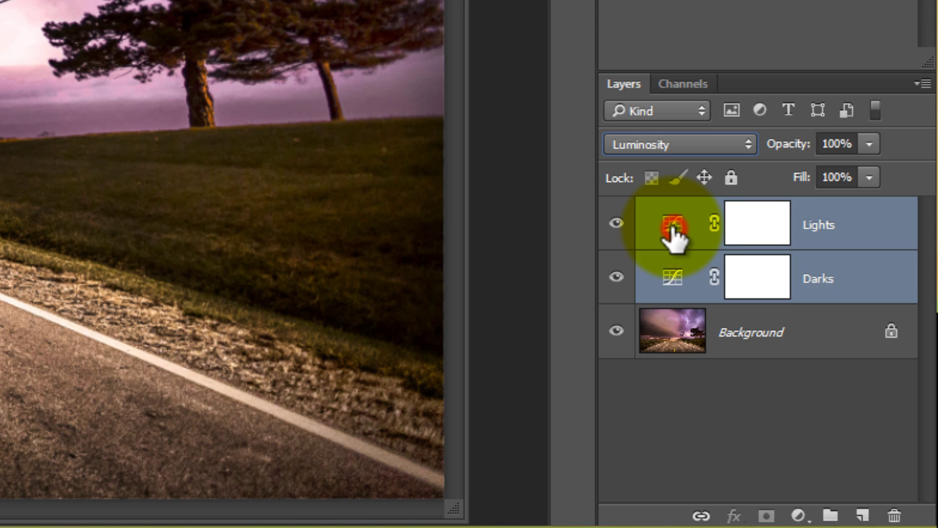
# Raise the Lights curve midpoint to brighten and lower the Darks curve midpoint to darken
pyautogui.click(673, 228)
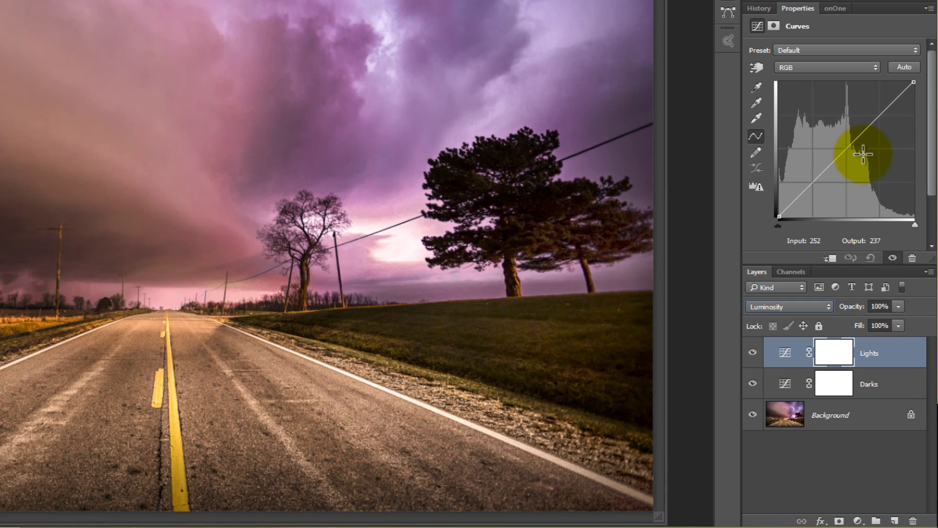
pyautogui.moveTo(846, 149); pyautogui.dragTo(843, 141)
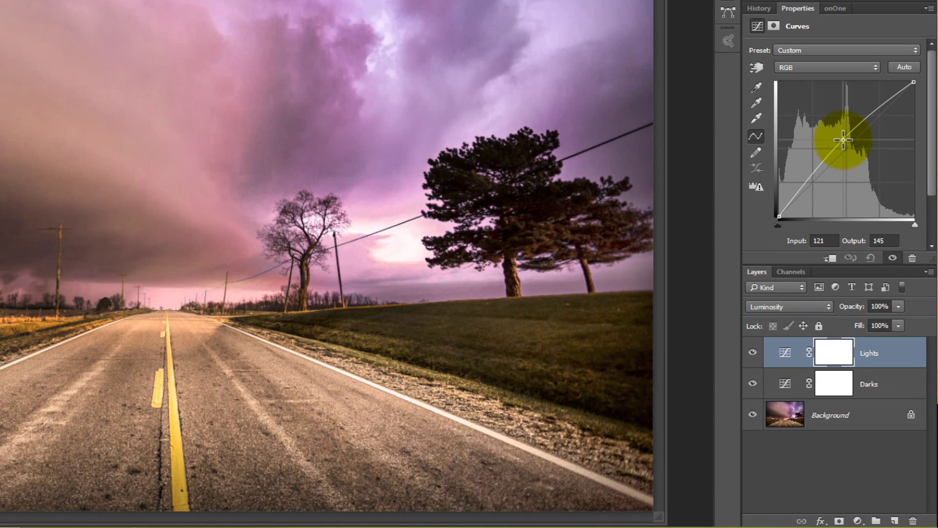
pyautogui.click(784, 383)
pyautogui.moveTo(848, 148); pyautogui.dragTo(855, 155)
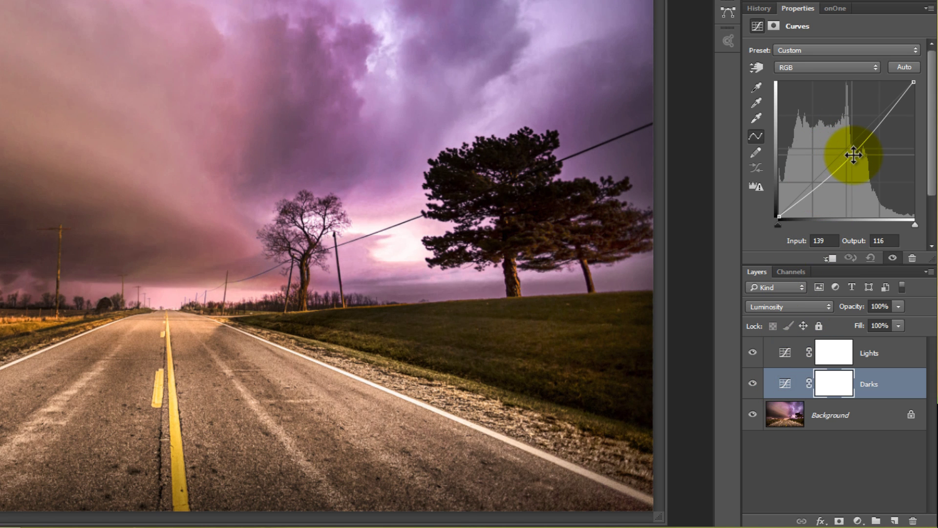
# Invert the Lights and Darks layer masks to black with Ctrl+I
pyautogui.hotkey('ctrl', 'i')
pyautogui.click(837, 355)
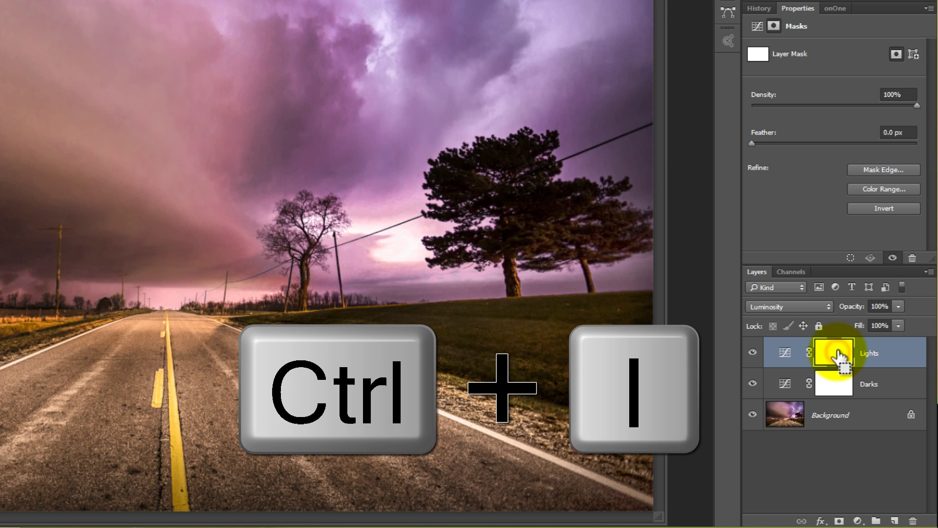
pyautogui.hotkey('ctrl', 'i')
pyautogui.click(830, 382)
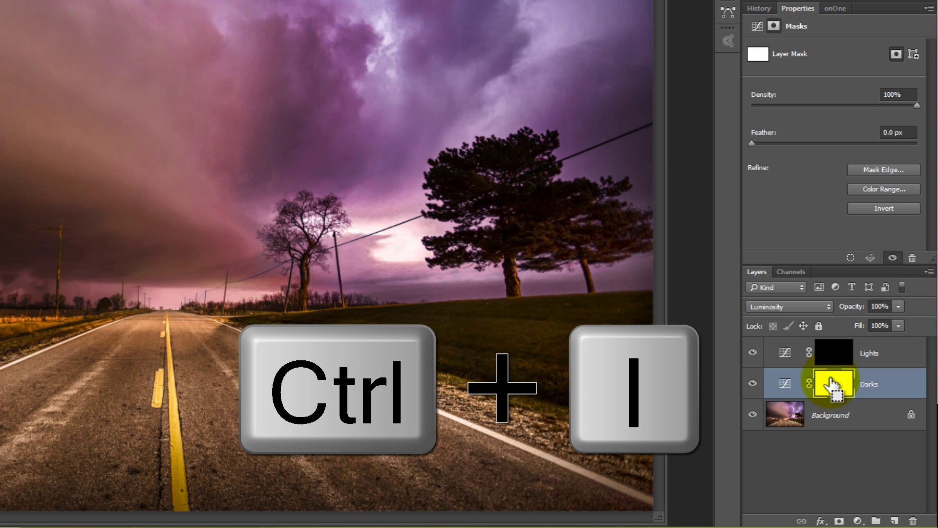
pyautogui.hotkey('ctrl', 'i')
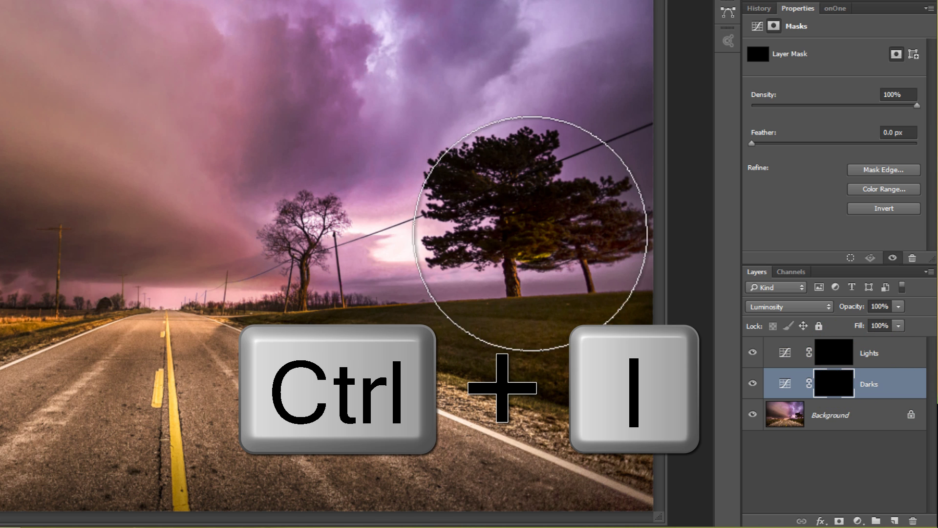
# Toggle the Darks layer's visibility off and back on to compare the result
pyautogui.click(751, 383)
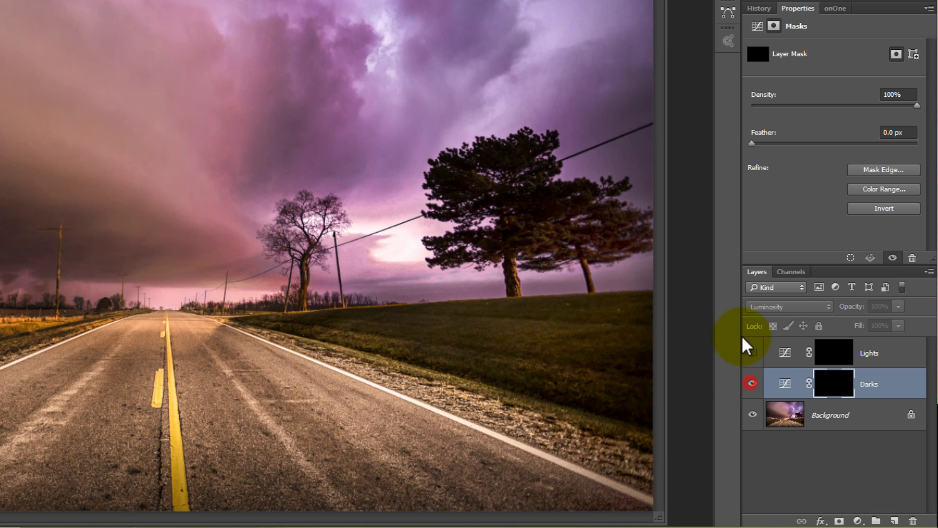
pyautogui.click(751, 352)
pyautogui.click(752, 383)
# On the Lights mask, paint white over the clouds across the centre and upper sky
pyautogui.click(835, 352)
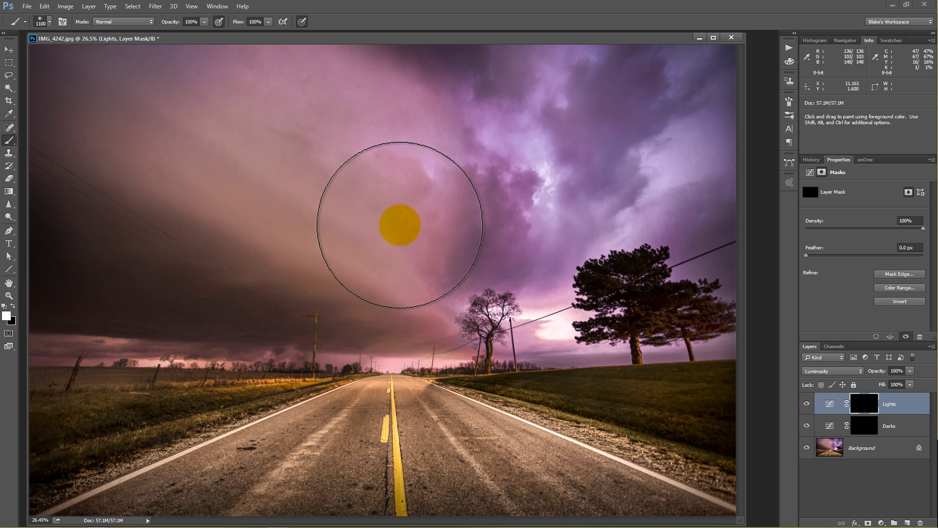
pyautogui.click(400, 225)
pyautogui.click(532, 172)
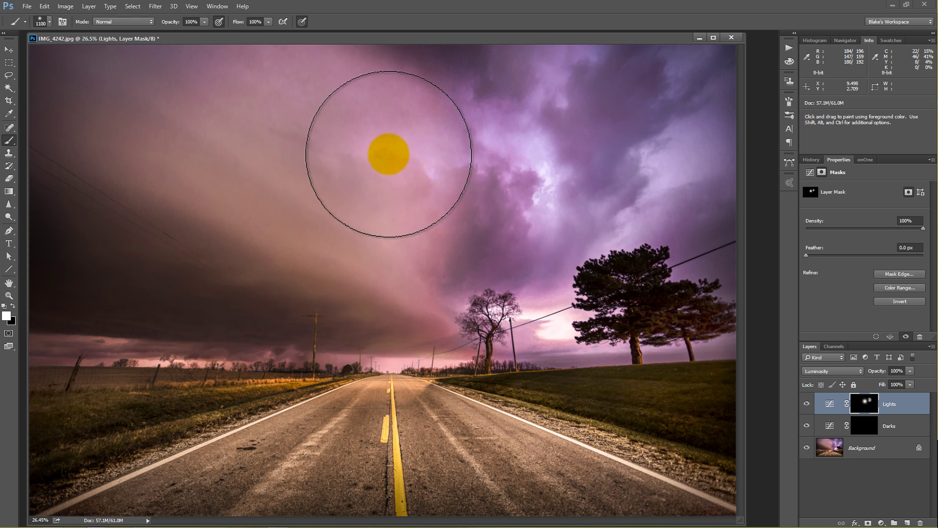
pyautogui.click(542, 178)
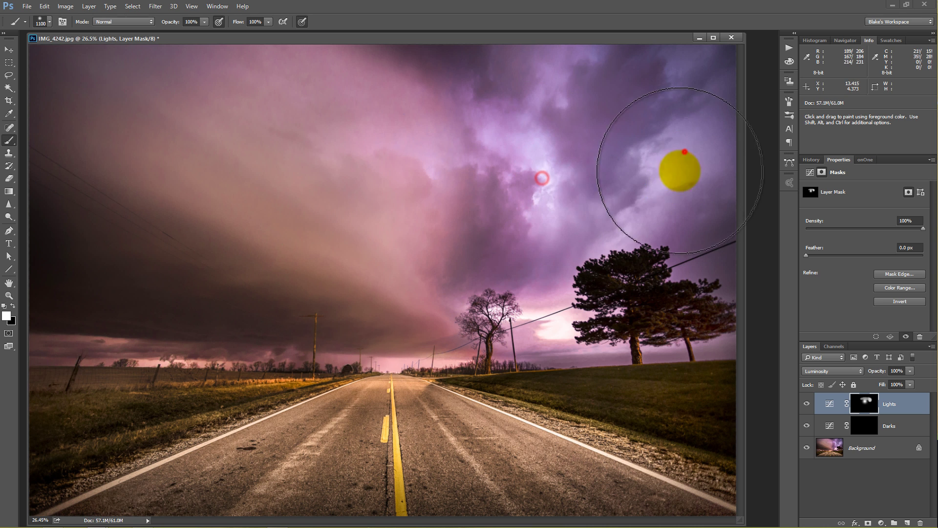
pyautogui.click(684, 152)
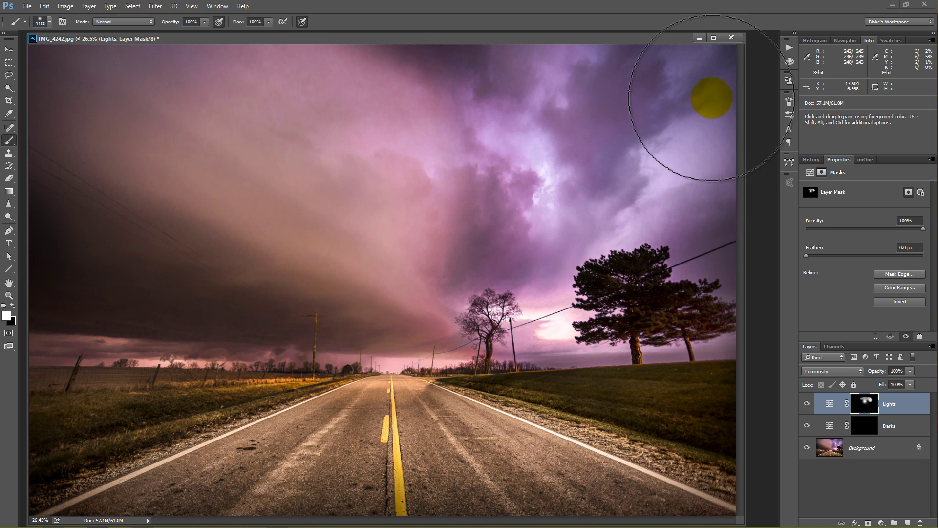
pyautogui.click(576, 57)
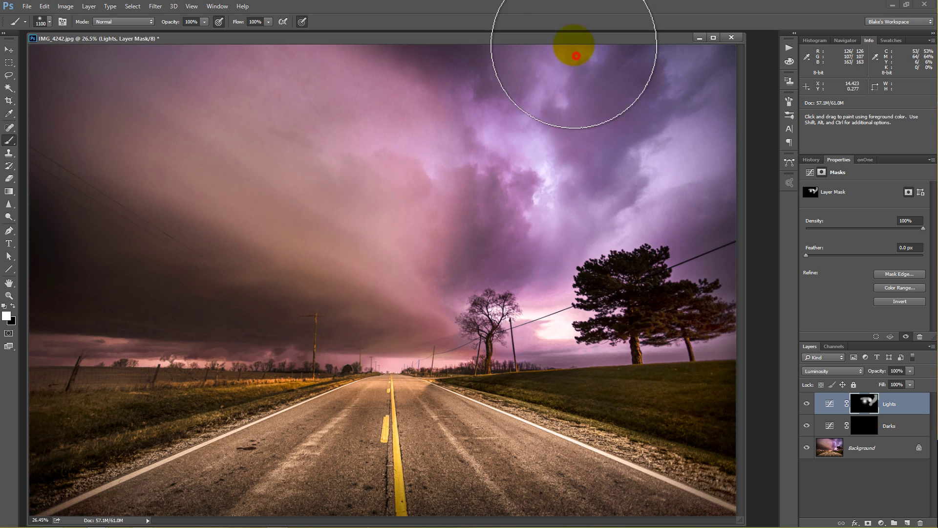
pyautogui.click(532, 93)
pyautogui.click(430, 126)
pyautogui.click(412, 135)
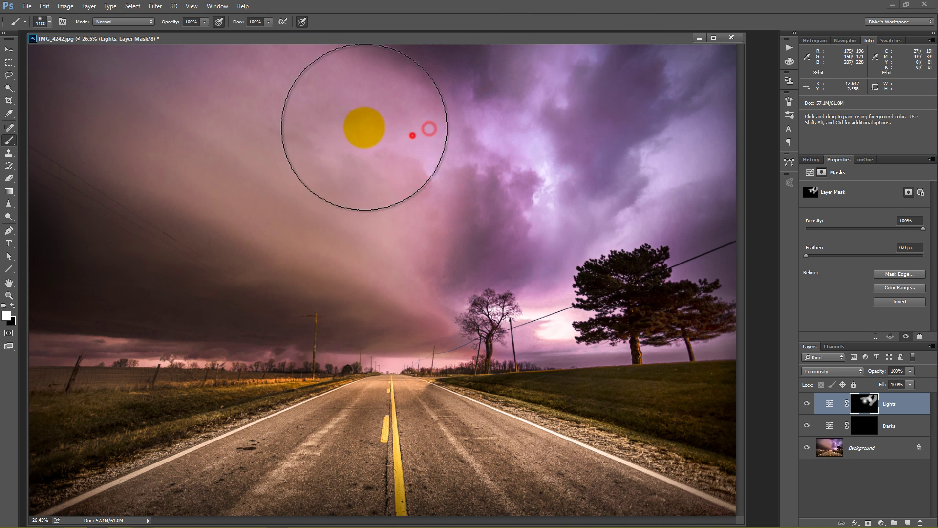
pyautogui.click(396, 131)
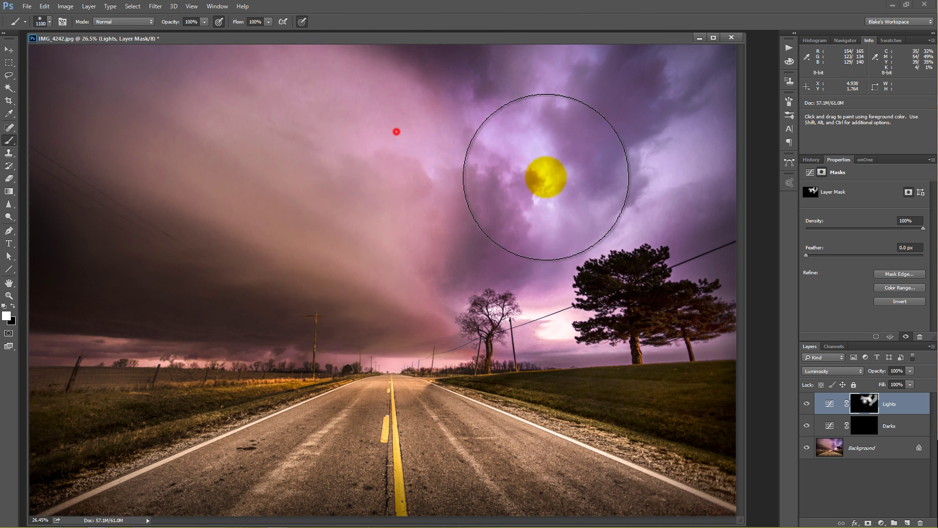
pyautogui.click(546, 177)
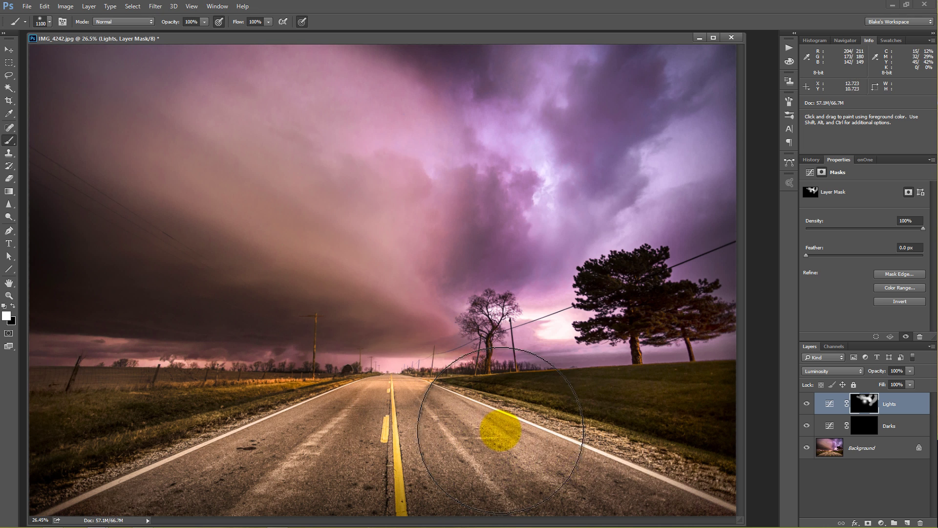
# Paint the Lights mask over the road and add a few more light dabs in the sky
pyautogui.click(492, 428)
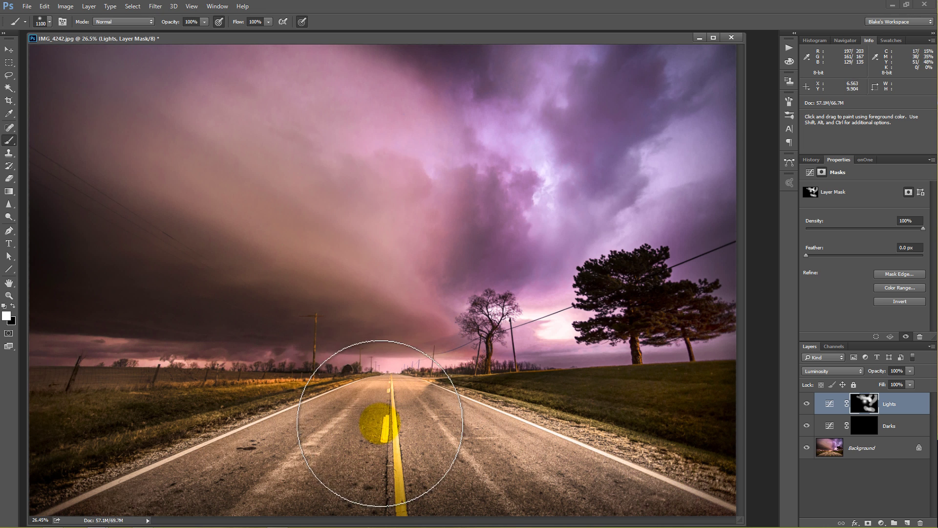
pyautogui.click(316, 446)
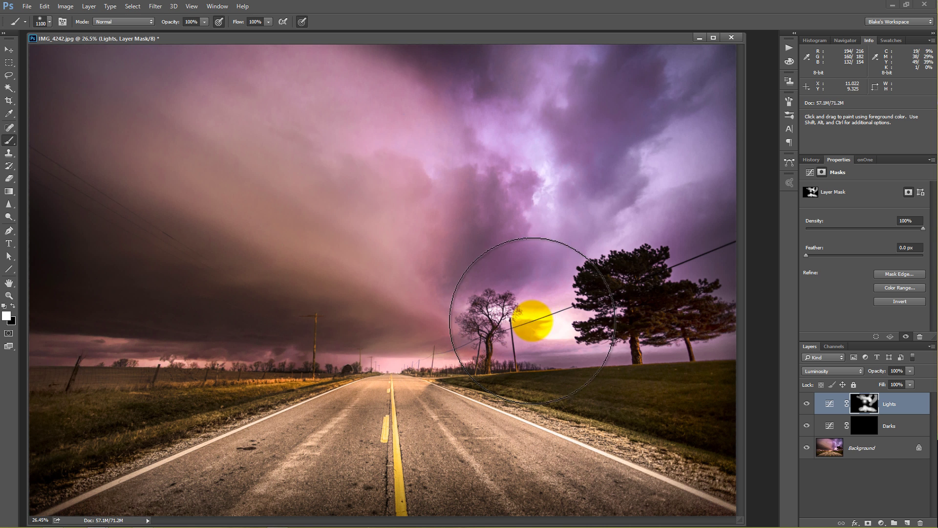
pyautogui.click(502, 160)
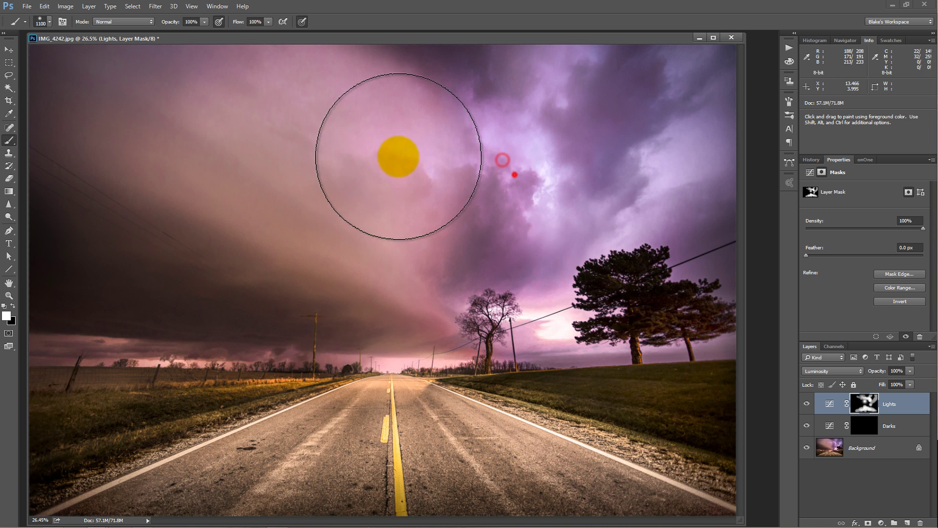
pyautogui.click(556, 77)
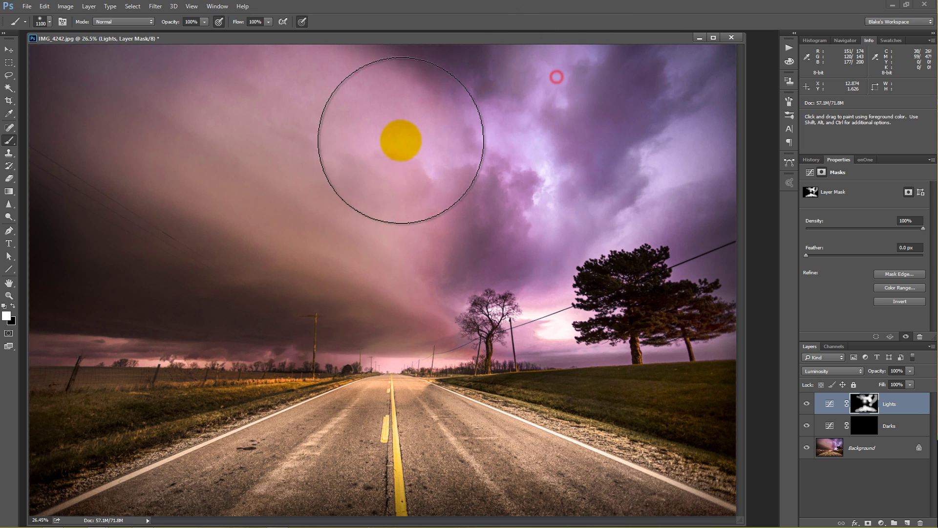
pyautogui.click(593, 185)
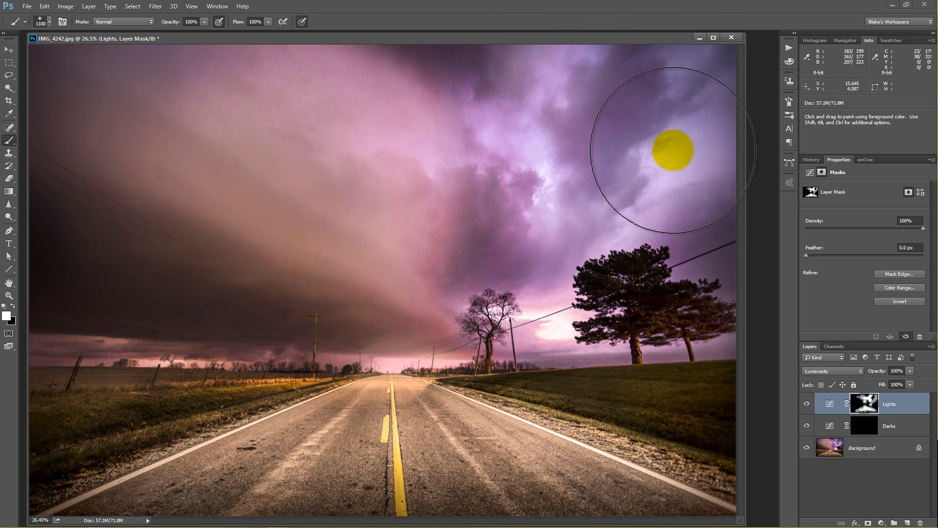
# Paint the Darks mask over the upper-right sky, bare tree area, lower-left grass and left sky
pyautogui.click(865, 427)
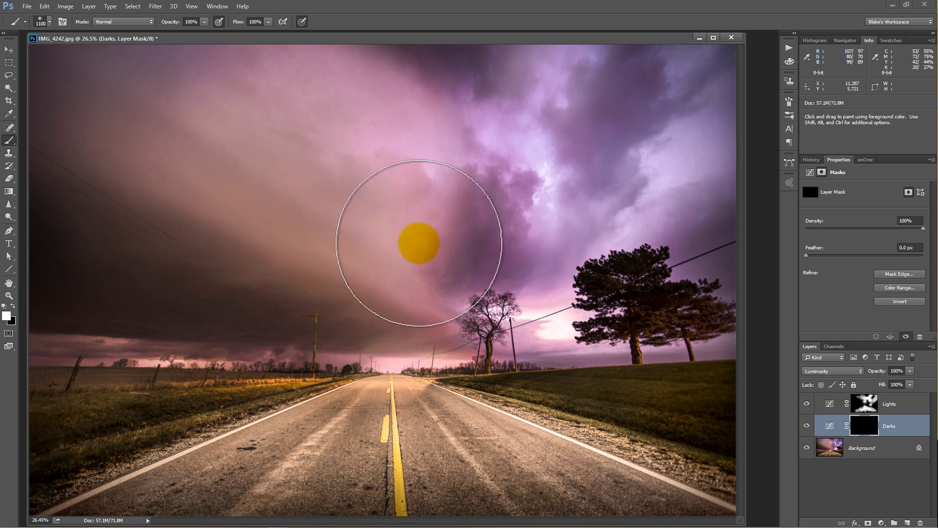
pyautogui.click(567, 243)
pyautogui.moveTo(637, 74); pyautogui.dragTo(588, 109)
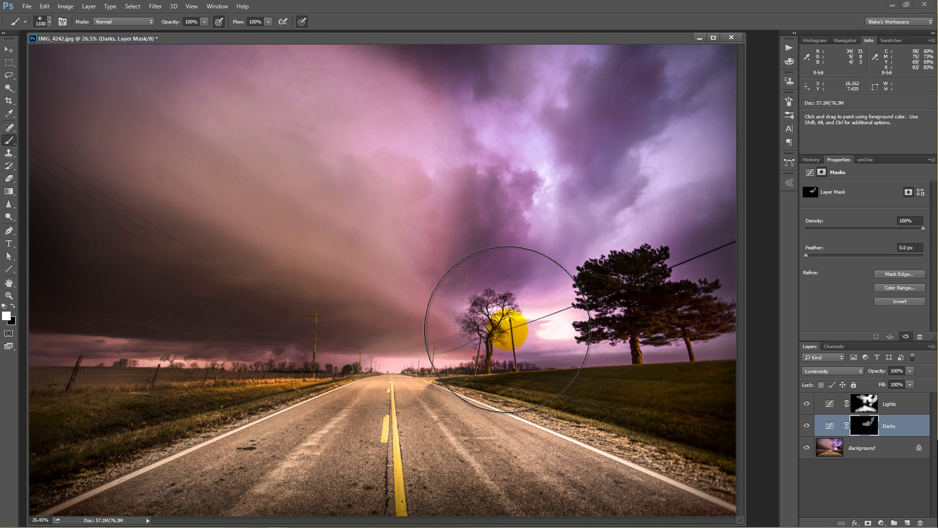
pyautogui.click(518, 321)
pyautogui.moveTo(494, 366)
pyautogui.mouseDown()
pyautogui.moveTo(463, 340)
pyautogui.moveTo(108, 411)
pyautogui.moveTo(170, 414)
pyautogui.moveTo(104, 470)
pyautogui.moveTo(160, 481)
pyautogui.moveTo(205, 505)
pyautogui.moveTo(107, 402)
pyautogui.moveTo(126, 492)
pyautogui.mouseUp()
pyautogui.moveTo(109, 434)
pyautogui.mouseDown()
pyautogui.moveTo(116, 383)
pyautogui.moveTo(6, 402)
pyautogui.moveTo(212, 350)
pyautogui.moveTo(215, 324)
pyautogui.moveTo(302, 329)
pyautogui.mouseUp()
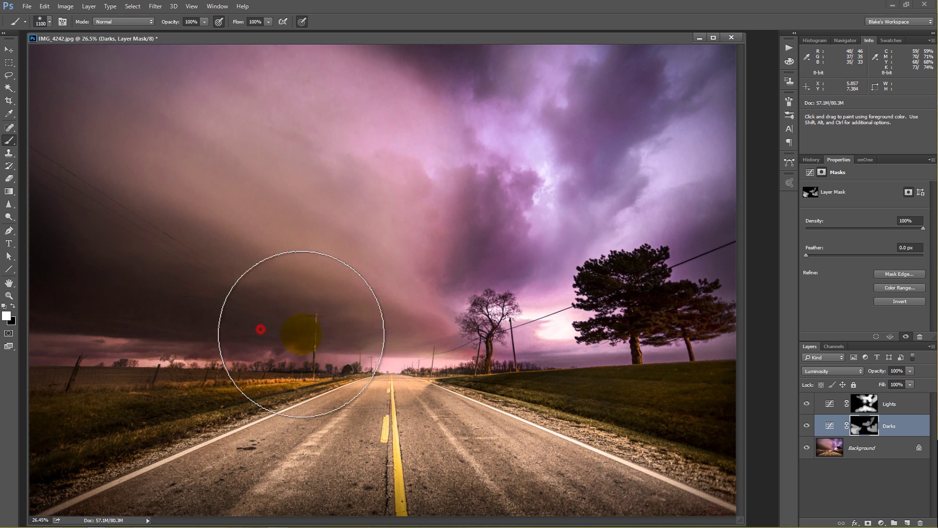
pyautogui.moveTo(89, 232)
pyautogui.mouseDown()
pyautogui.moveTo(139, 271)
pyautogui.moveTo(219, 280)
pyautogui.moveTo(264, 305)
pyautogui.moveTo(266, 291)
pyautogui.moveTo(51, 167)
pyautogui.moveTo(129, 189)
pyautogui.moveTo(42, 141)
pyautogui.moveTo(94, 197)
pyautogui.moveTo(82, 166)
pyautogui.moveTo(105, 103)
pyautogui.moveTo(97, 191)
pyautogui.moveTo(146, 75)
pyautogui.moveTo(118, 140)
pyautogui.moveTo(136, 192)
pyautogui.moveTo(163, 217)
pyautogui.moveTo(142, 135)
pyautogui.moveTo(137, 182)
pyautogui.moveTo(239, 306)
pyautogui.moveTo(304, 348)
pyautogui.moveTo(166, 390)
pyautogui.moveTo(242, 376)
pyautogui.moveTo(144, 405)
pyautogui.moveTo(67, 471)
pyautogui.moveTo(185, 489)
pyautogui.moveTo(191, 437)
pyautogui.moveTo(150, 468)
pyautogui.moveTo(685, 492)
pyautogui.moveTo(634, 426)
pyautogui.moveTo(616, 384)
pyautogui.moveTo(663, 374)
pyautogui.moveTo(745, 385)
pyautogui.mouseUp()
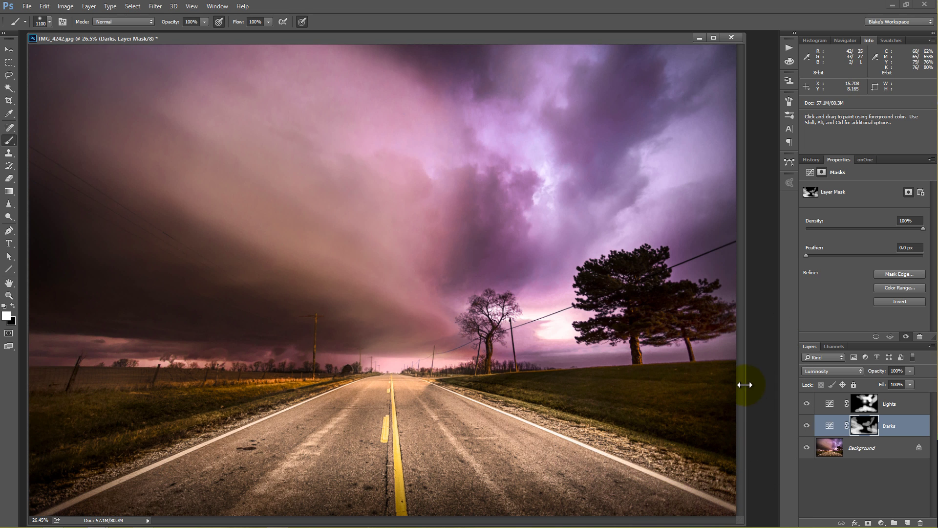
# Compare against the Background photo alone, restore all layers, and select the Lights curve
pyautogui.keyDown('alt'); pyautogui.click(807, 450); pyautogui.keyUp('alt')
pyautogui.keyDown('alt'); pyautogui.click(807, 449); pyautogui.keyUp('alt')
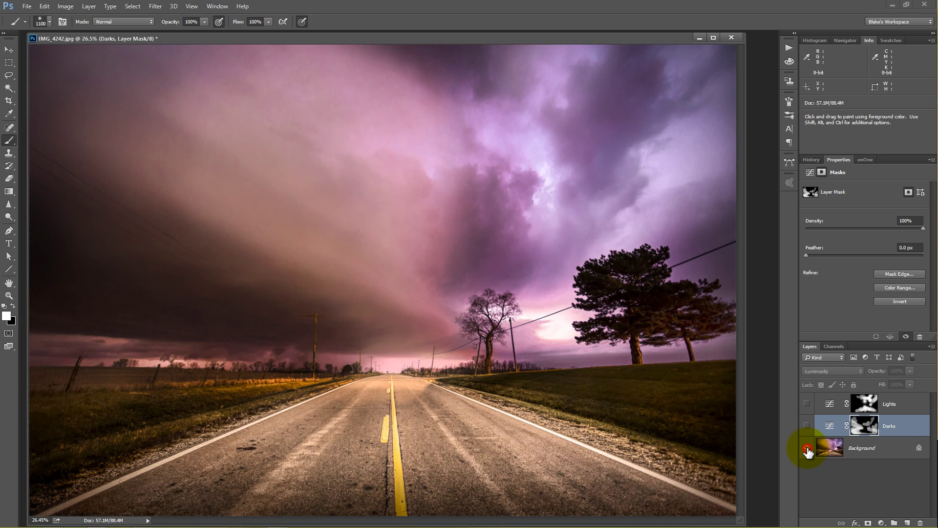
pyautogui.keyDown('alt'); pyautogui.click(807, 449); pyautogui.keyUp('alt')
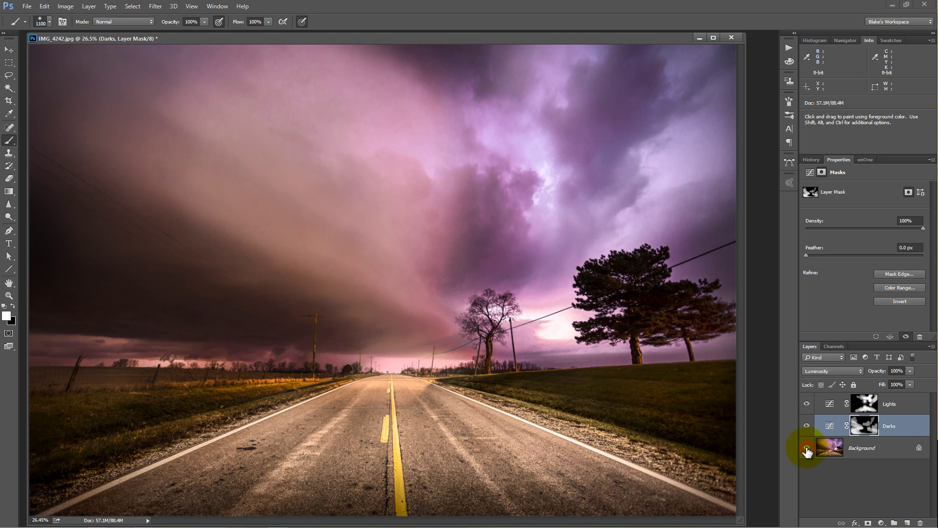
pyautogui.click(831, 404)
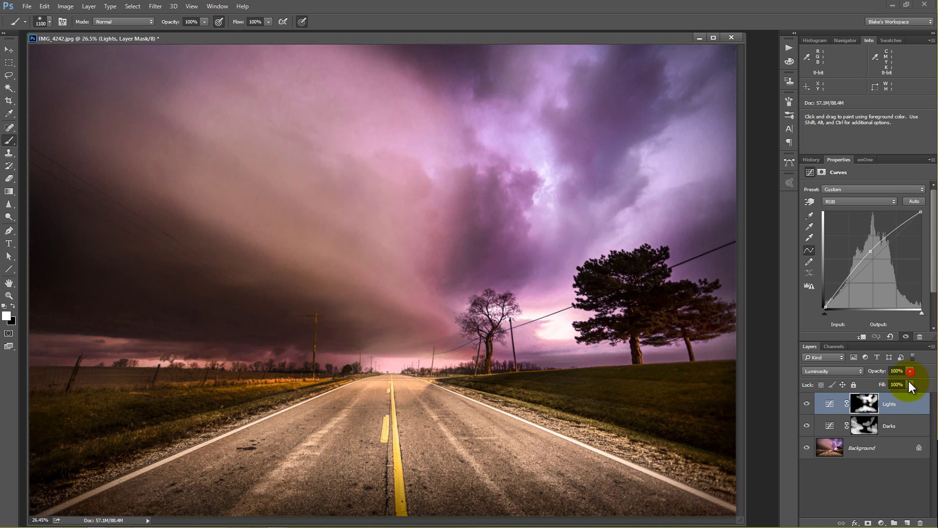
pyautogui.moveTo(892, 380); pyautogui.dragTo(915, 383)
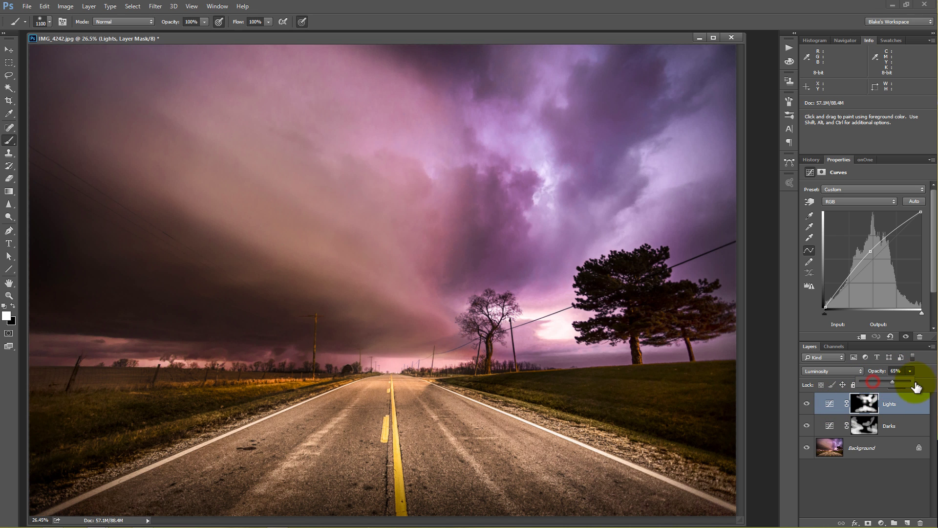
pyautogui.click(851, 421)
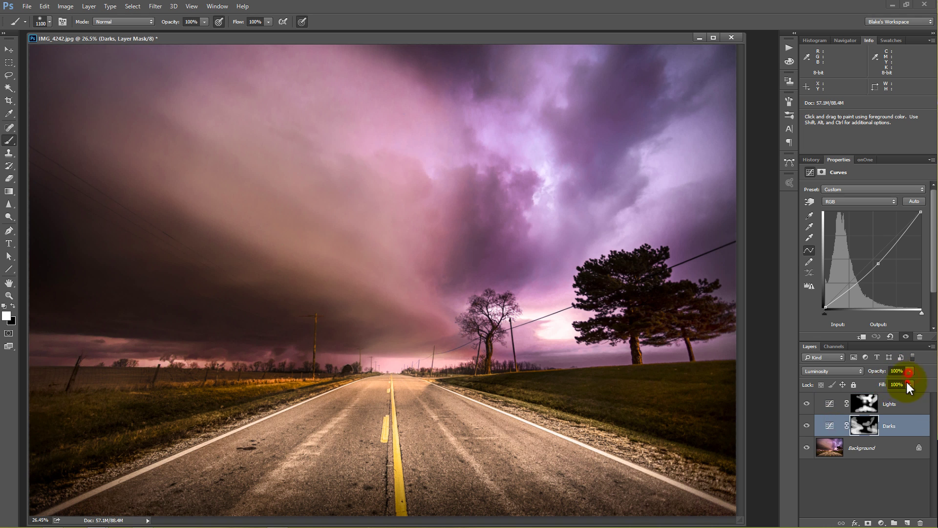
pyautogui.click(909, 384)
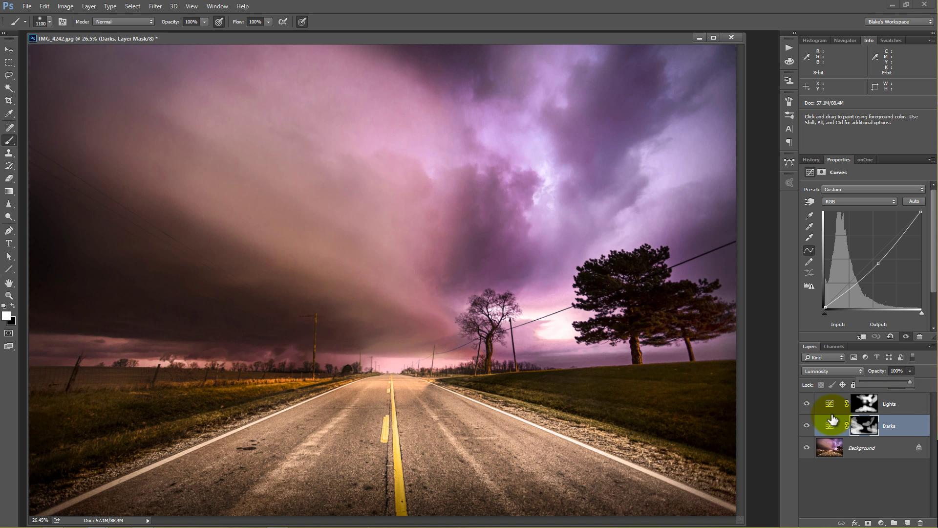
# Reshape the Lights curve into an S by raising the highlights and adding a lower midtone point
pyautogui.click(831, 406)
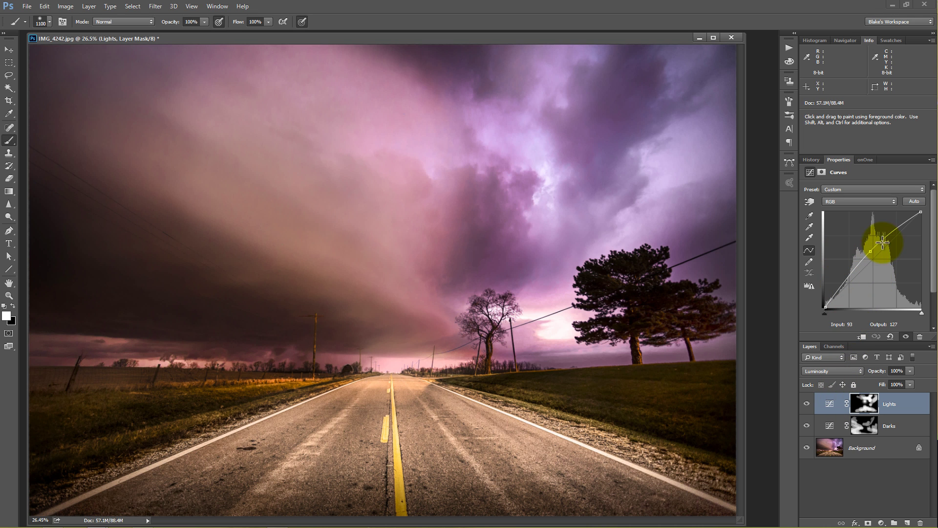
pyautogui.moveTo(891, 226); pyautogui.dragTo(890, 222)
pyautogui.moveTo(848, 279)
pyautogui.mouseDown()
pyautogui.moveTo(846, 273)
pyautogui.moveTo(856, 279)
pyautogui.mouseUp()
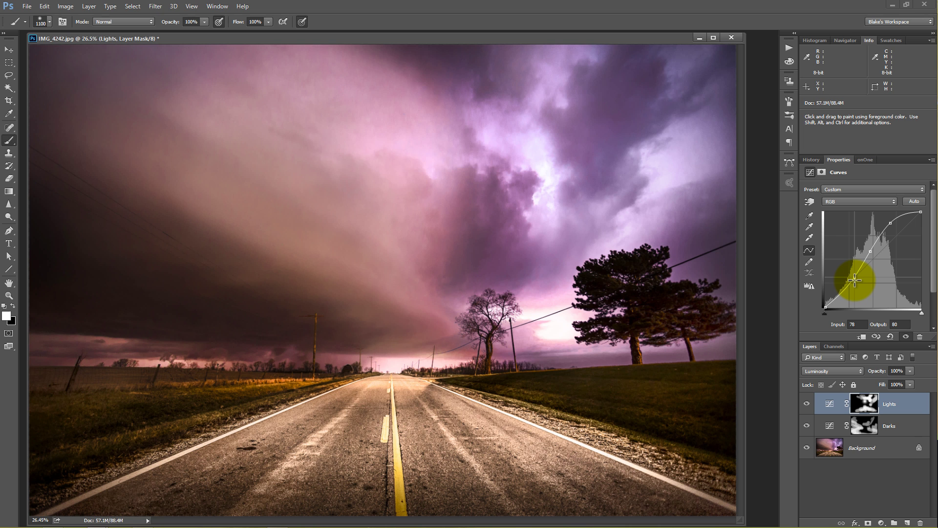
# Add points to the Darks curve and pull its shadow point down to map input 63 to output 49
pyautogui.click(828, 428)
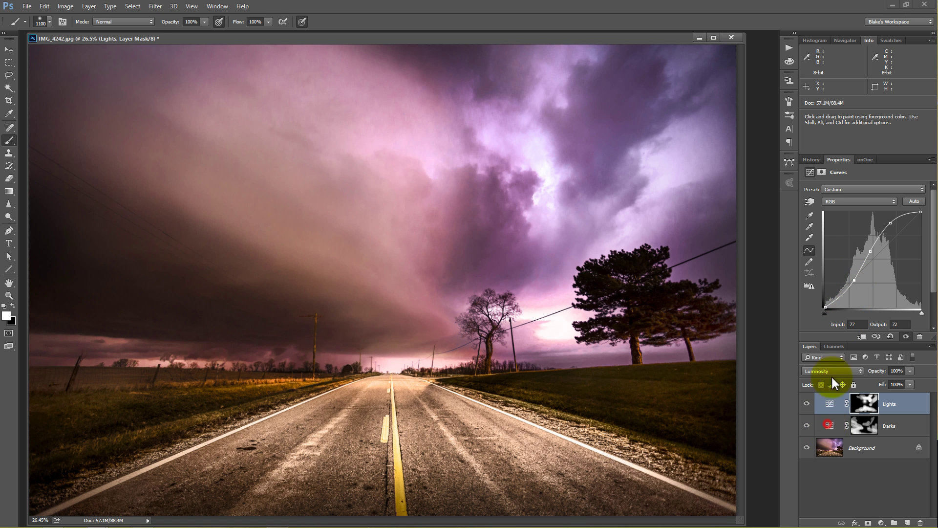
pyautogui.moveTo(850, 286); pyautogui.dragTo(904, 228)
pyautogui.click(905, 236)
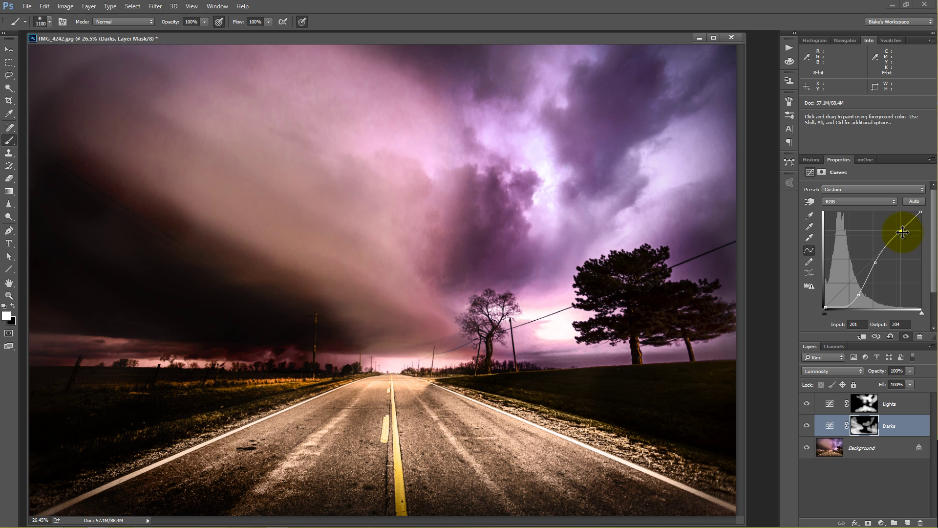
pyautogui.moveTo(859, 294); pyautogui.dragTo(851, 292)
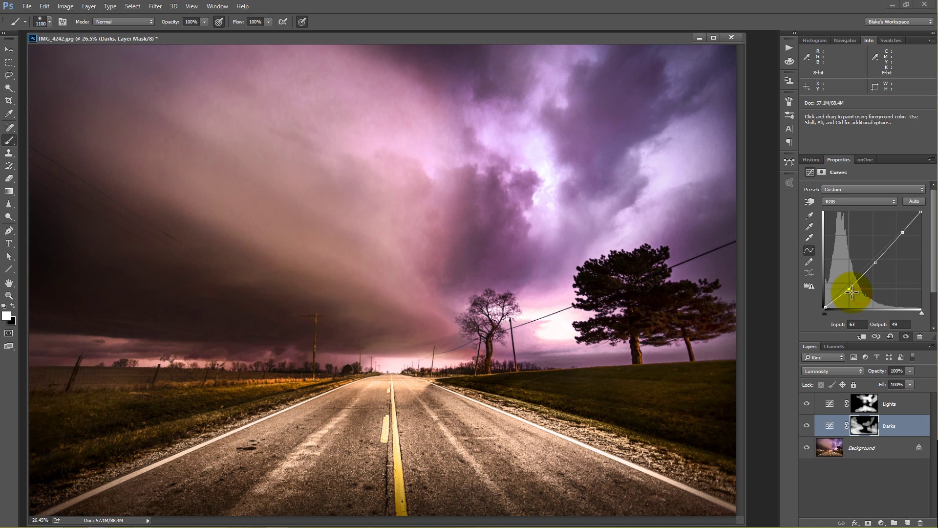
pyautogui.click(807, 425)
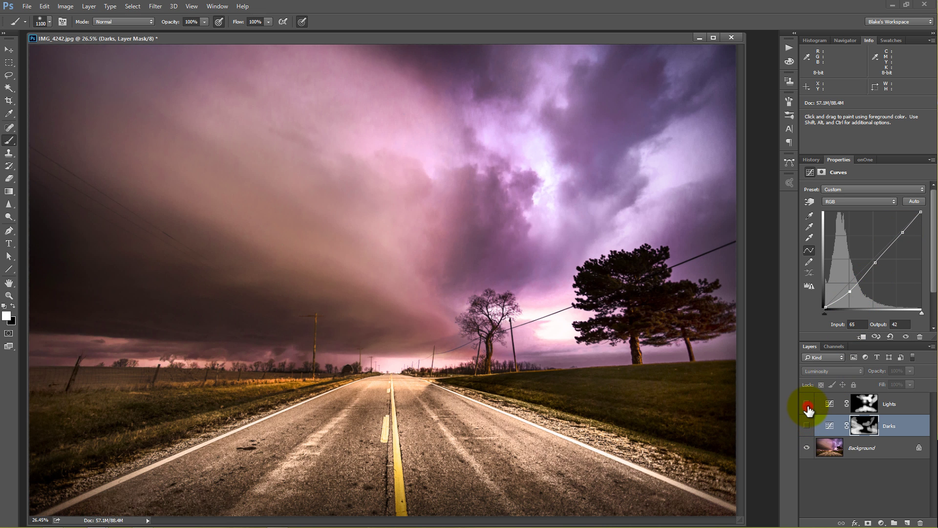
pyautogui.click(805, 425)
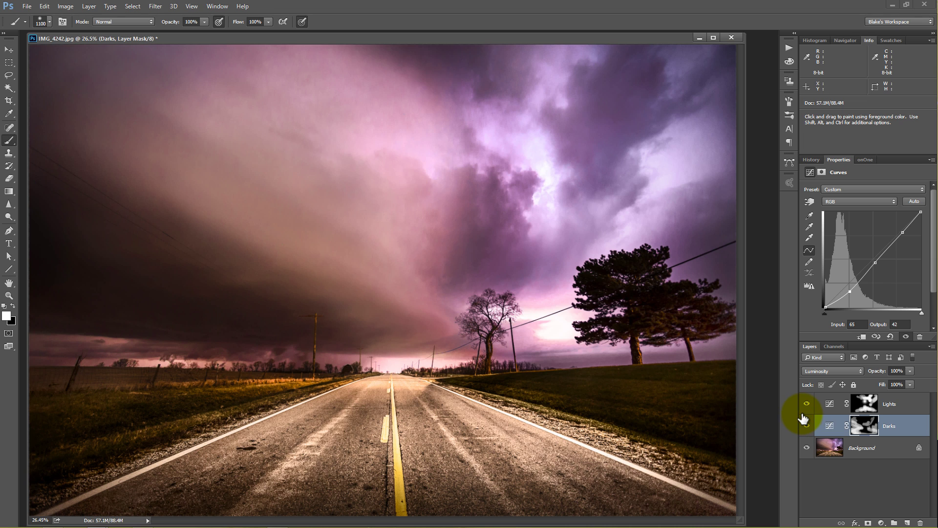